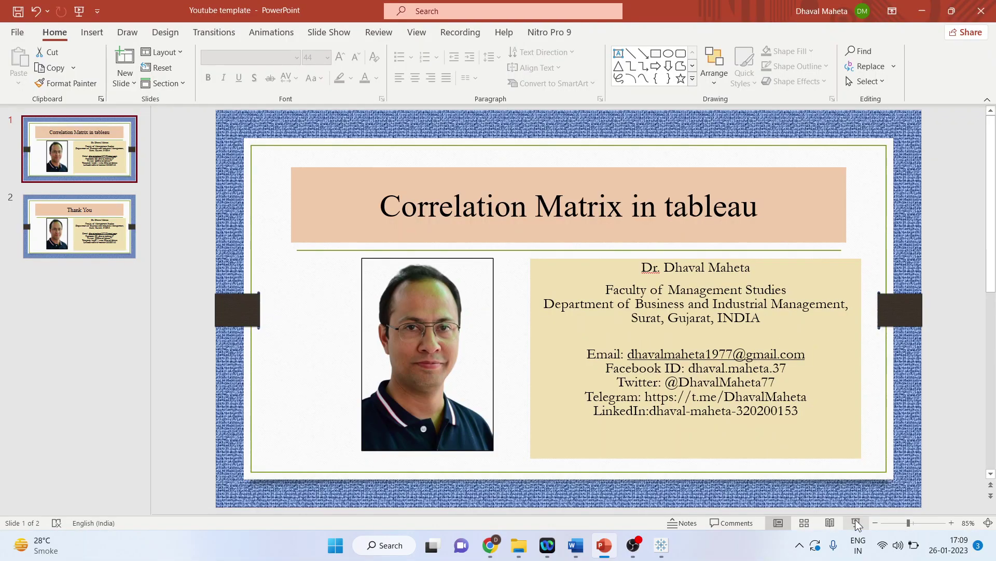
Open the saved Sample - Superstore data source and view its tables.
click(662, 545)
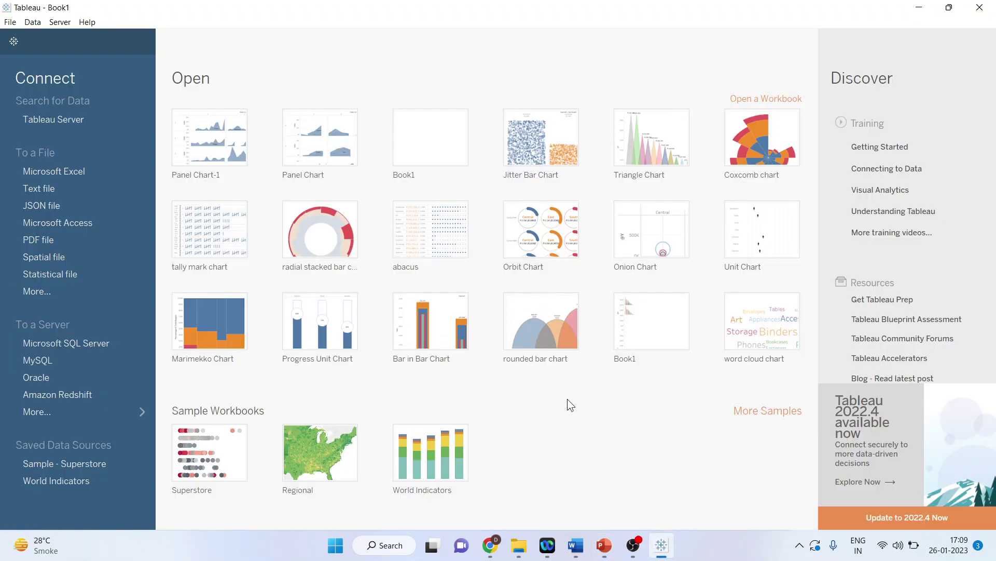
click(91, 463)
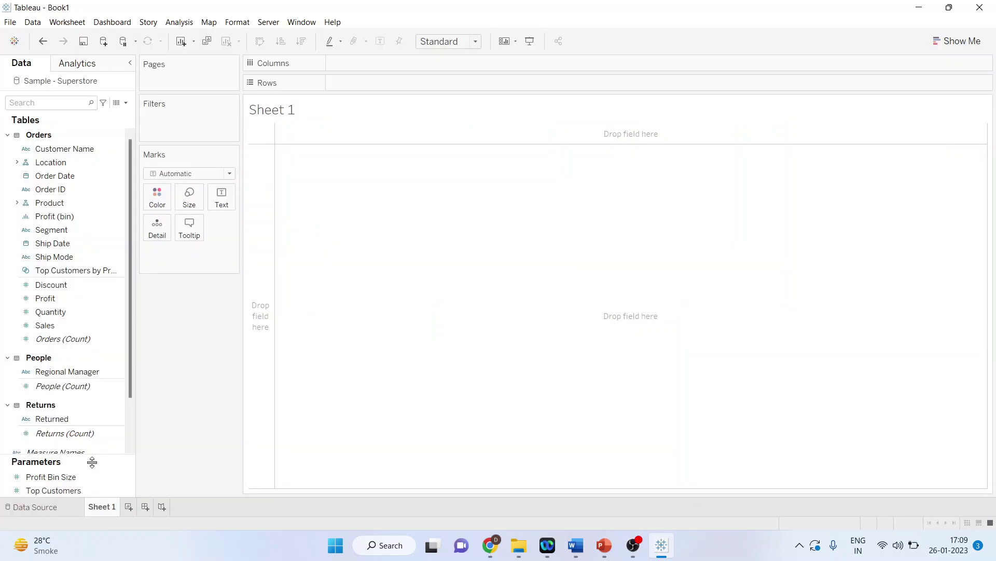
click(46, 508)
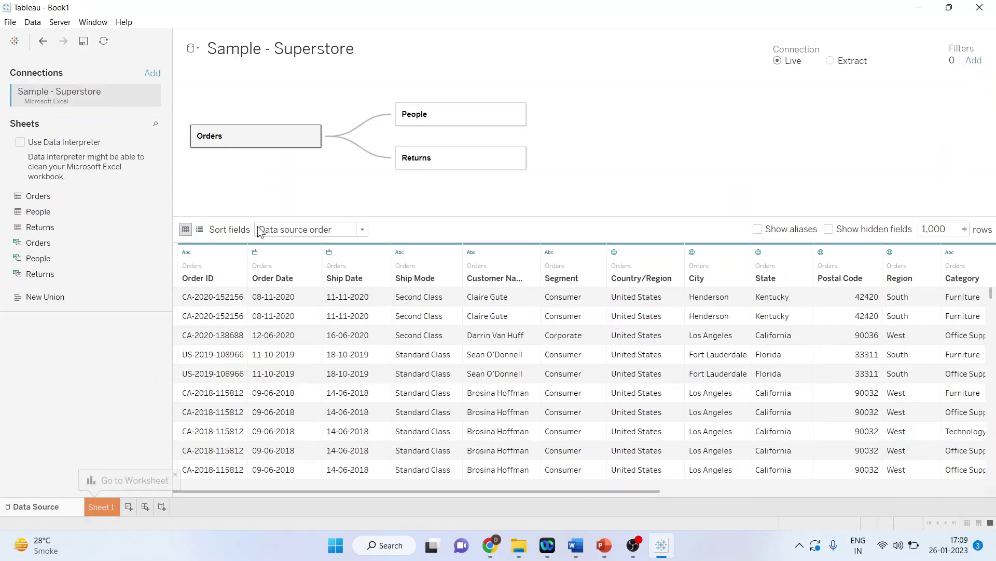
Remove the People and Returns tables, leaving only Orders.
click(517, 112)
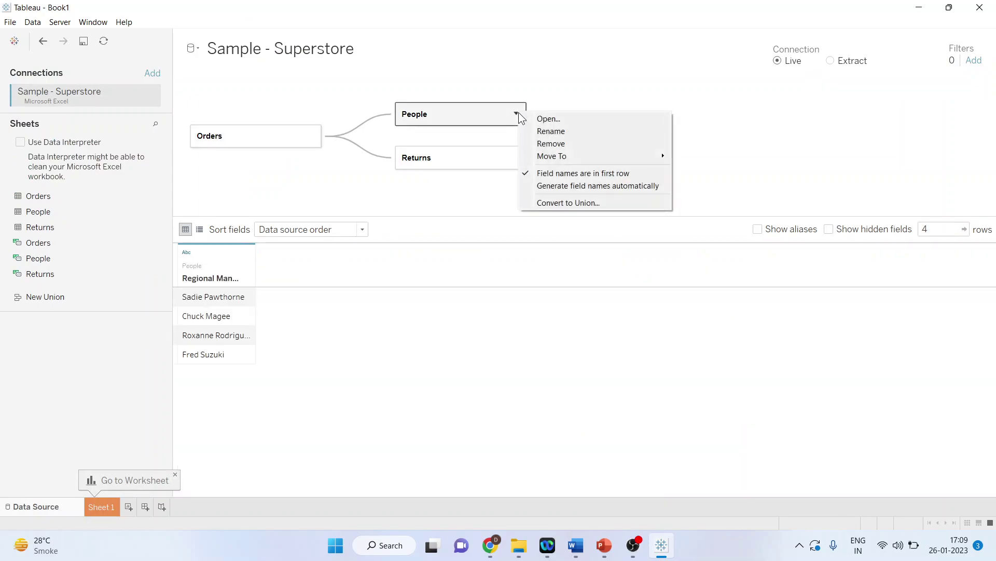
click(542, 146)
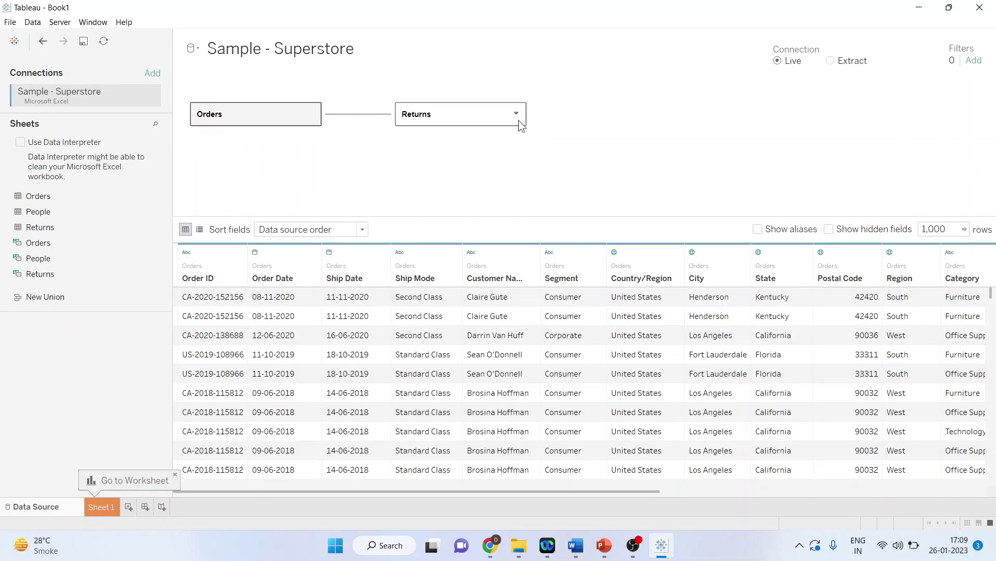
click(515, 113)
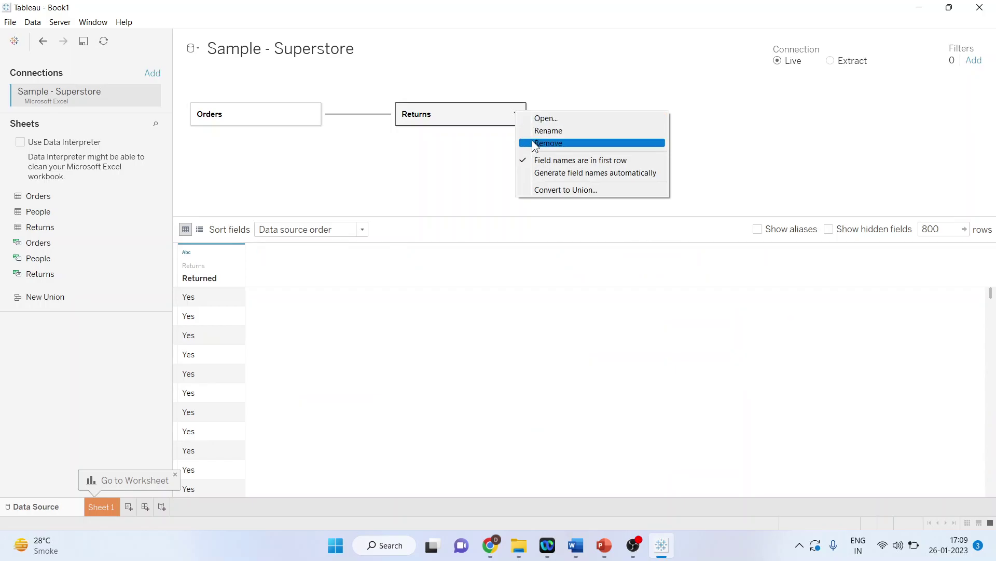
click(533, 142)
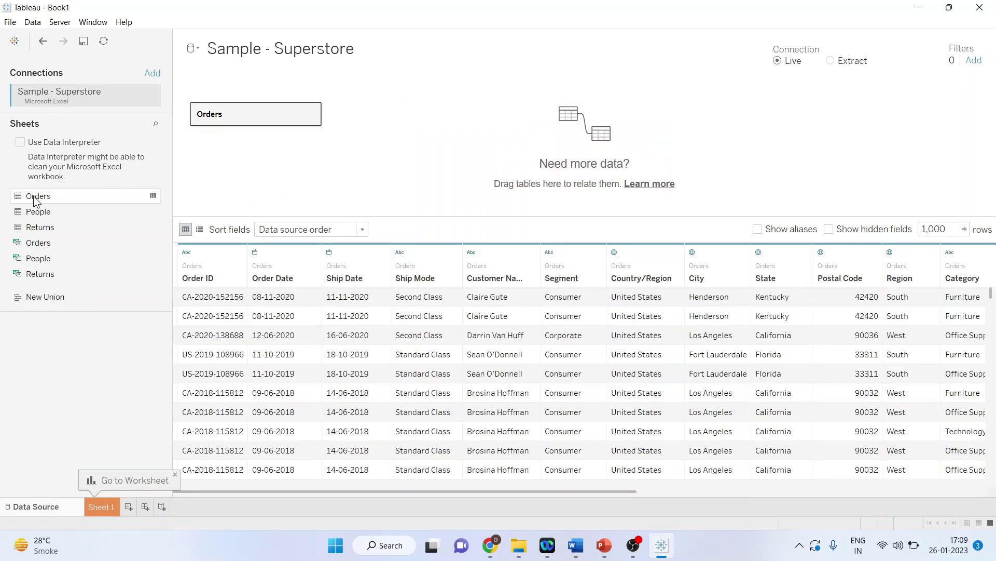
Add a second Orders copy (Orders1) related on Customer Name = Customer Name (Orders1).
drag(35, 196, 392, 110)
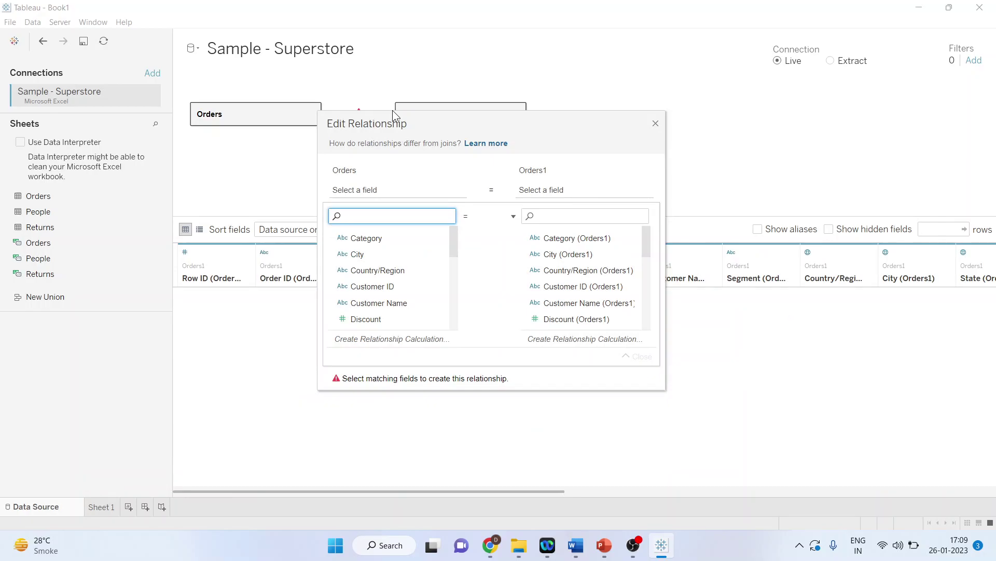
click(407, 304)
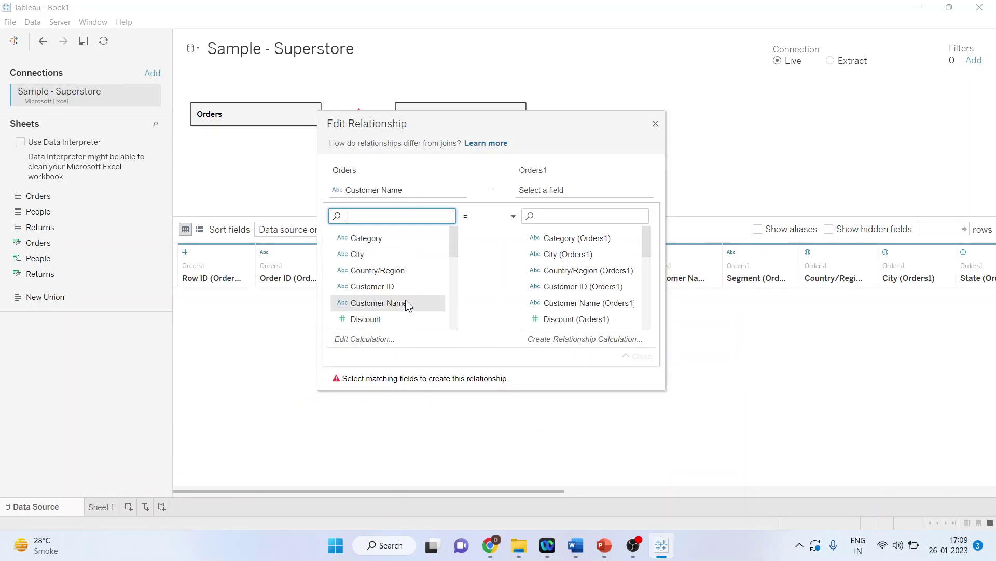
click(578, 302)
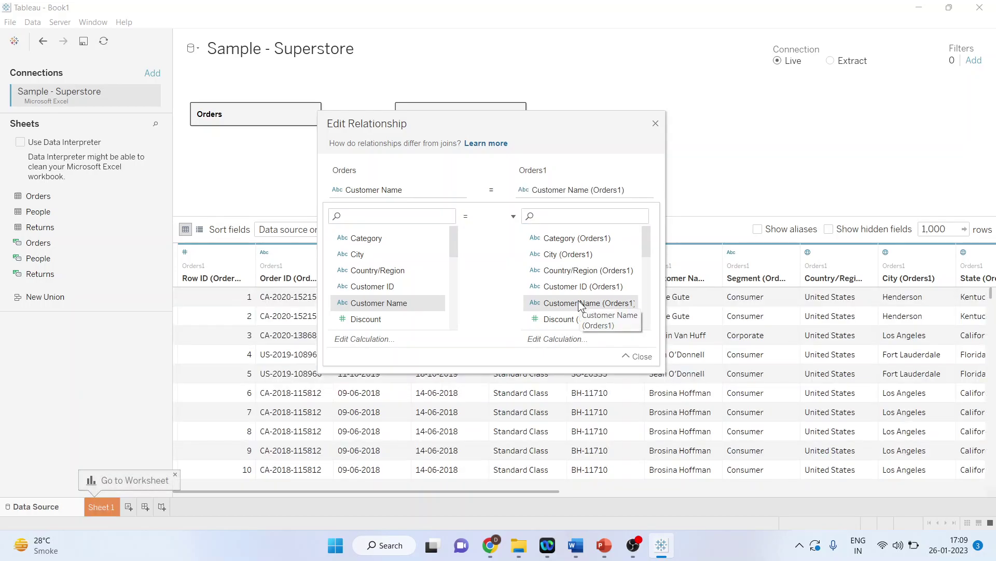
click(655, 123)
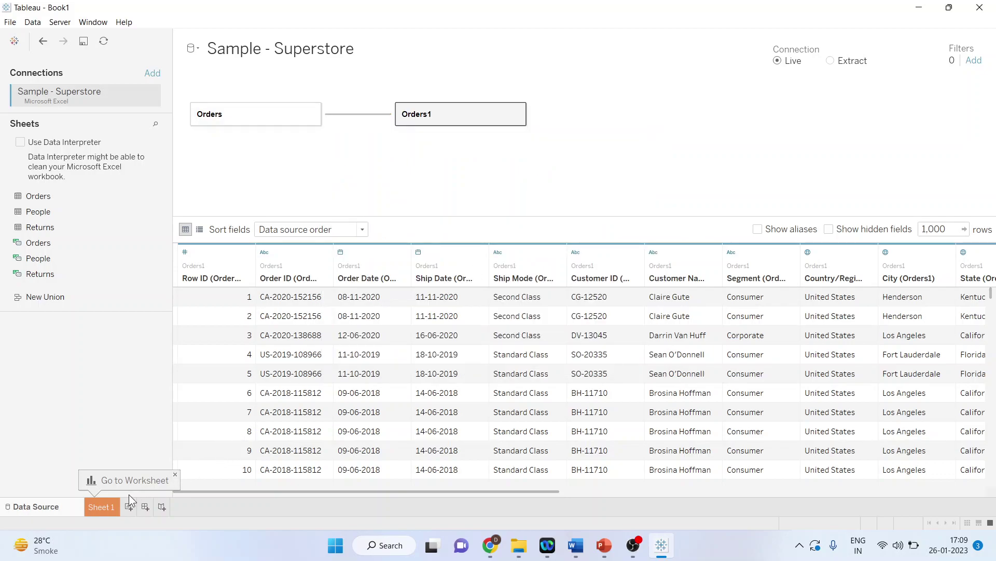
On Sheet 1, find the Category and Sub-Category fields in the Data pane.
click(106, 506)
mouse_move(107, 506)
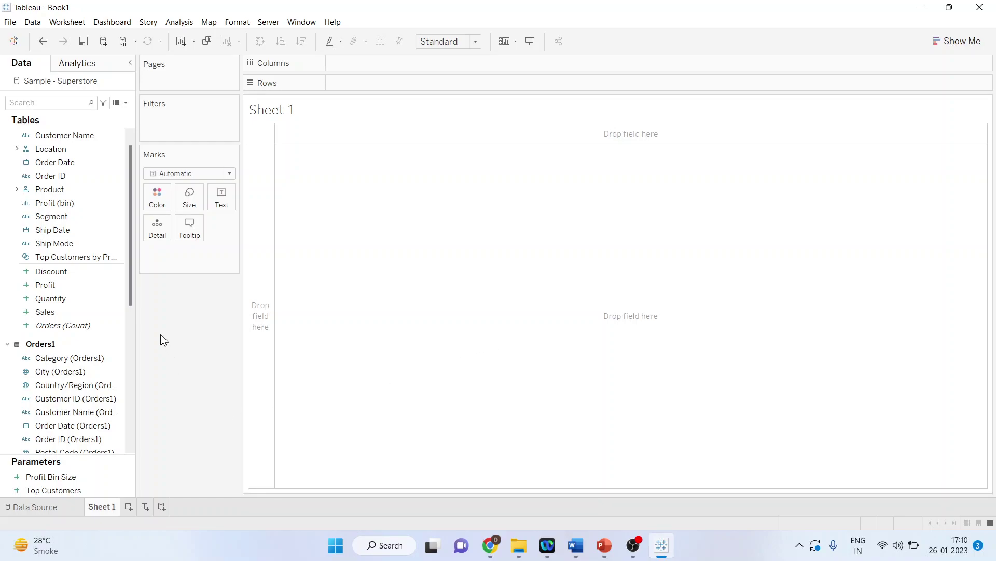
drag(131, 299, 121, 393)
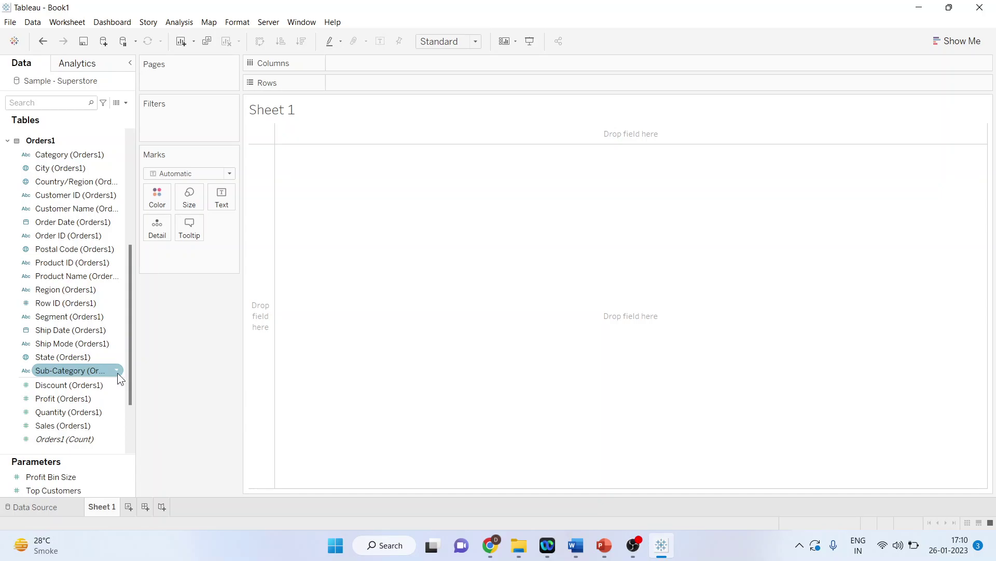
drag(131, 356, 125, 376)
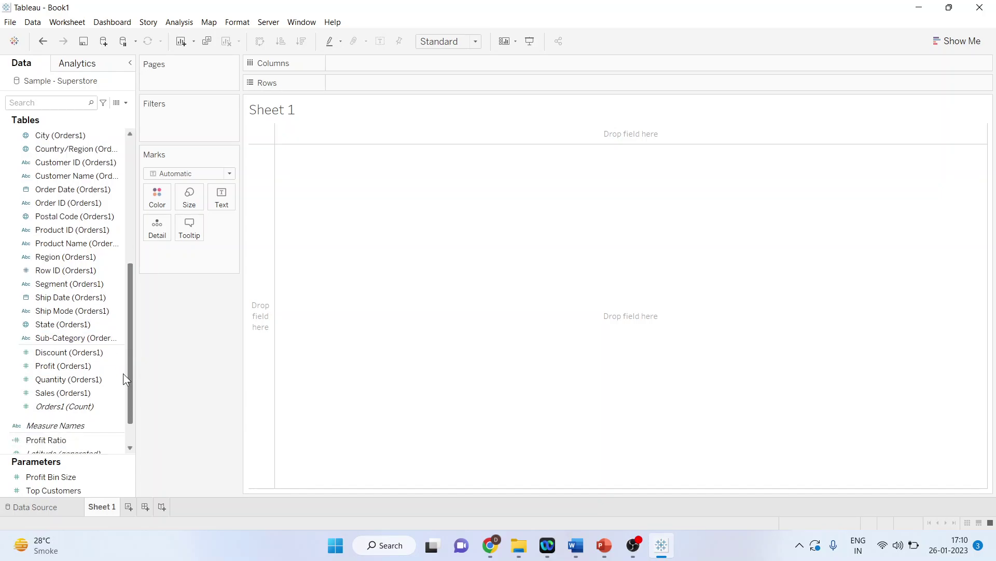
drag(132, 288, 133, 201)
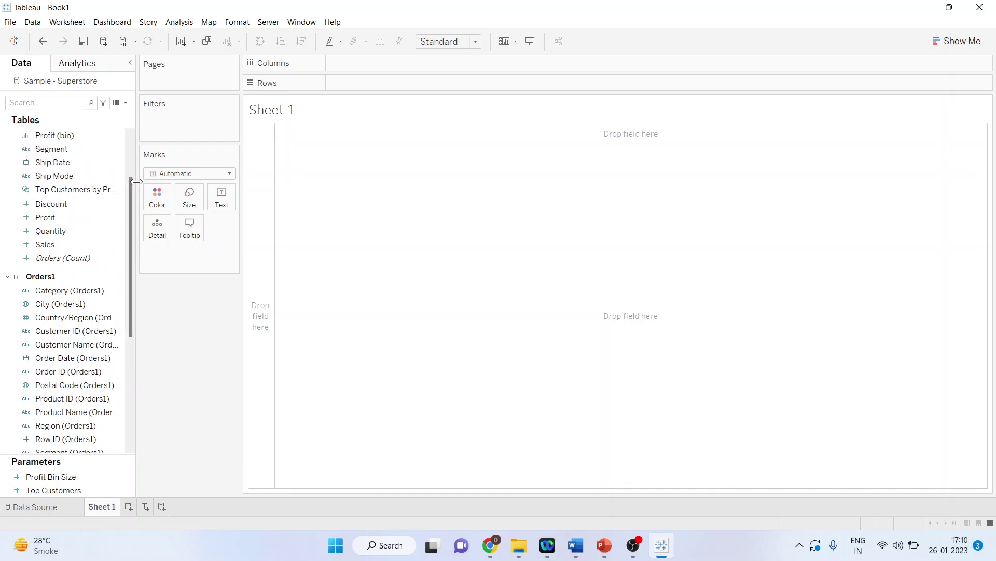
scroll(133, 182, up, 5)
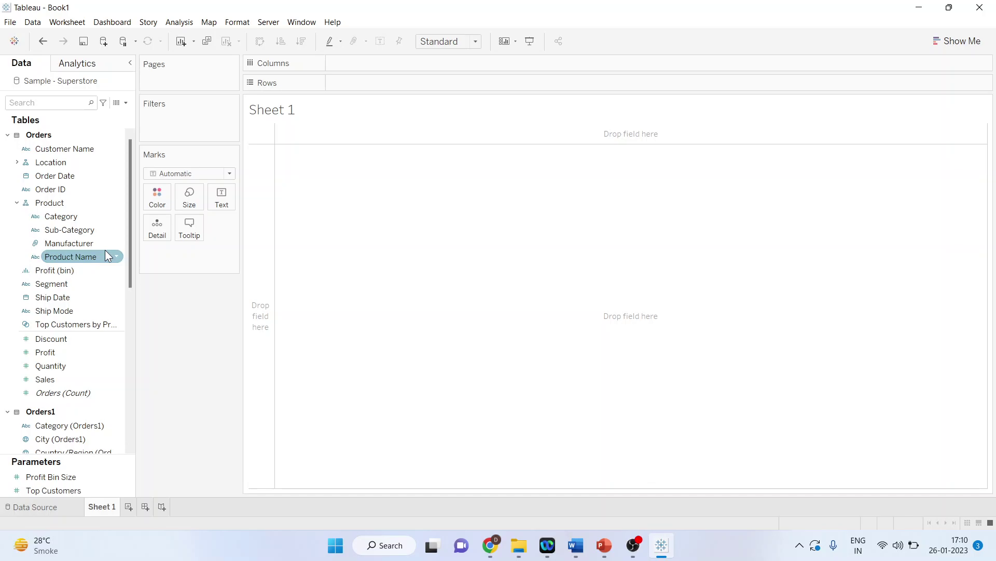
click(72, 216)
click(82, 230)
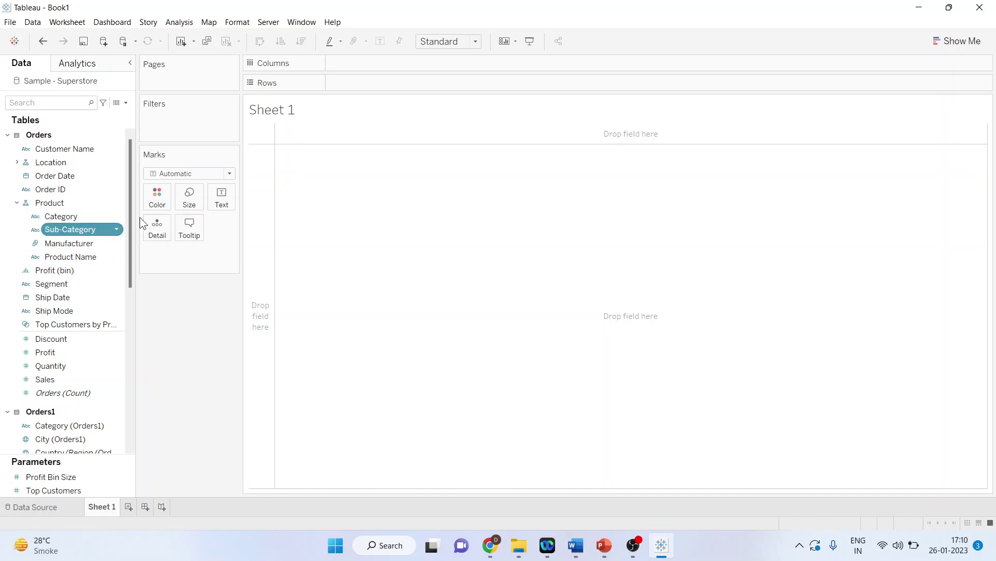
Put Sub-Category on Rows and Sub-Category (Orders1) on Columns for a 17×17 grid.
drag(139, 217, 470, 232)
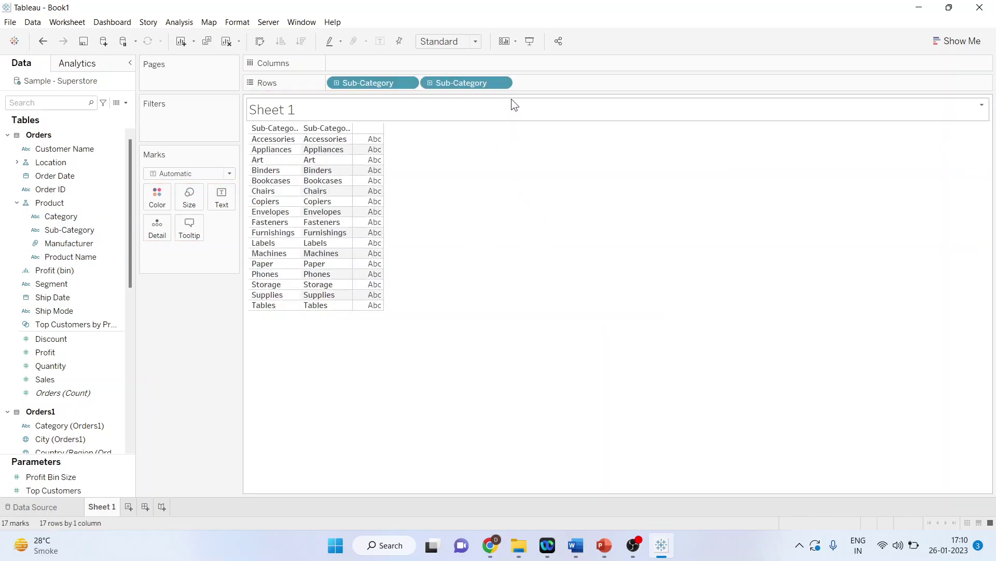
click(502, 83)
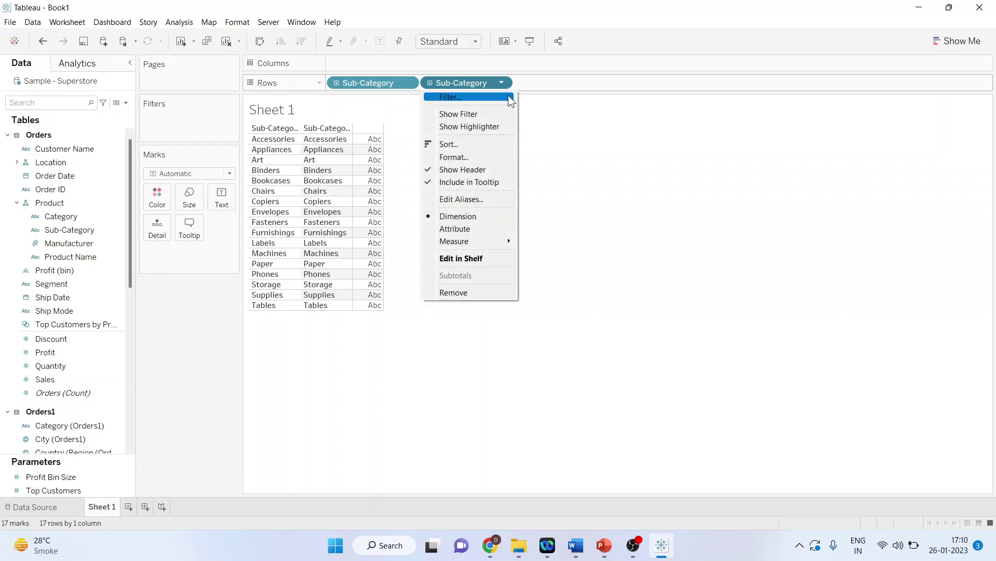
click(479, 86)
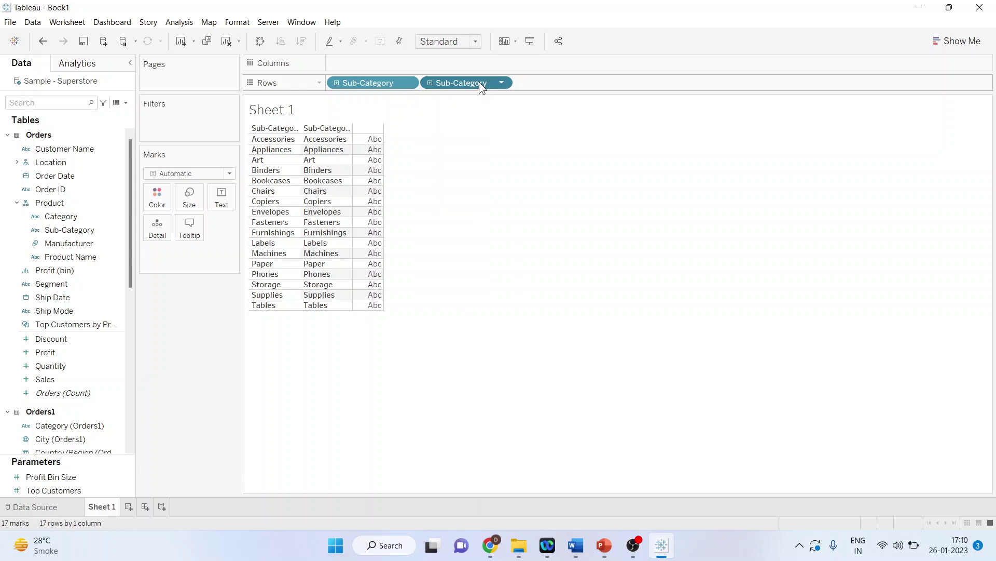
key(Delete)
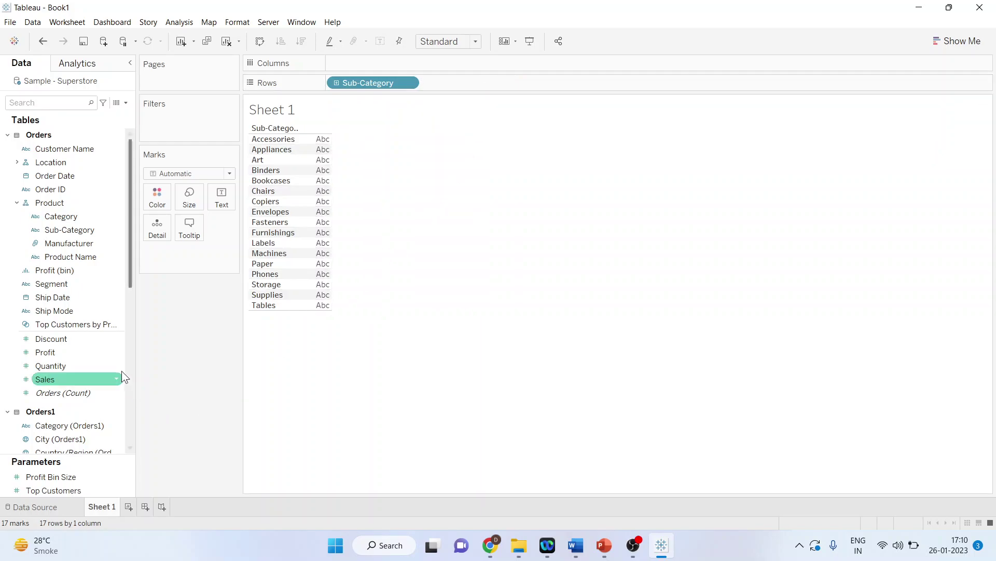
drag(130, 272, 132, 374)
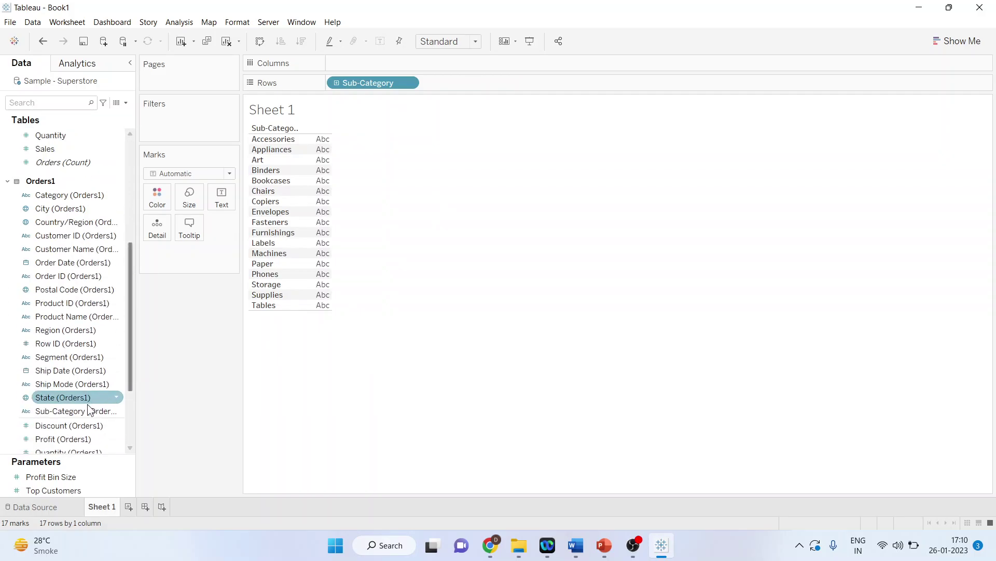
mouse_move(91, 411)
mouse_down()
mouse_move(155, 387)
mouse_move(379, 67)
mouse_up()
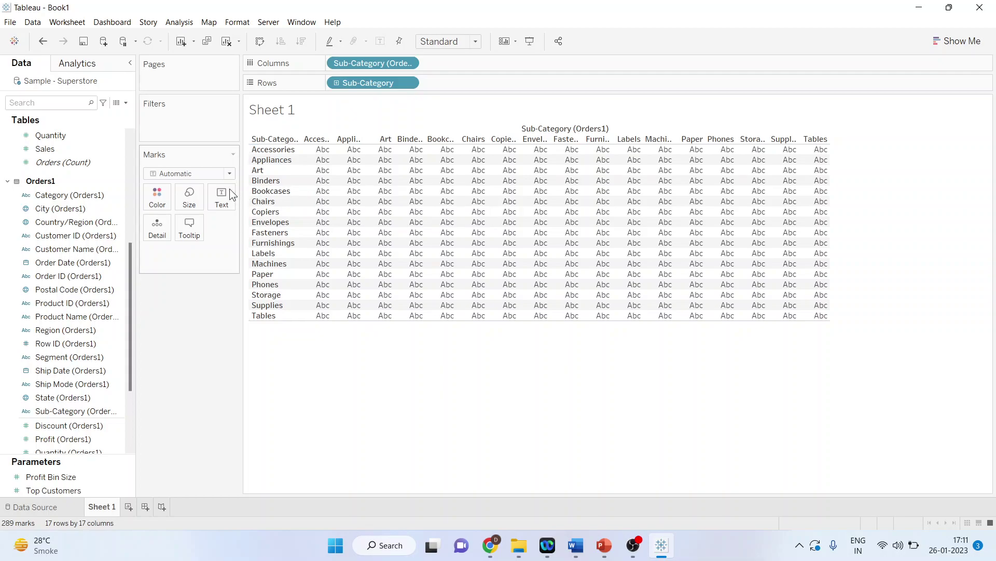
Create the Pearson Correlation field using CORR of INCLUDE [Customer Name] SUM(Sales) expressions.
click(125, 103)
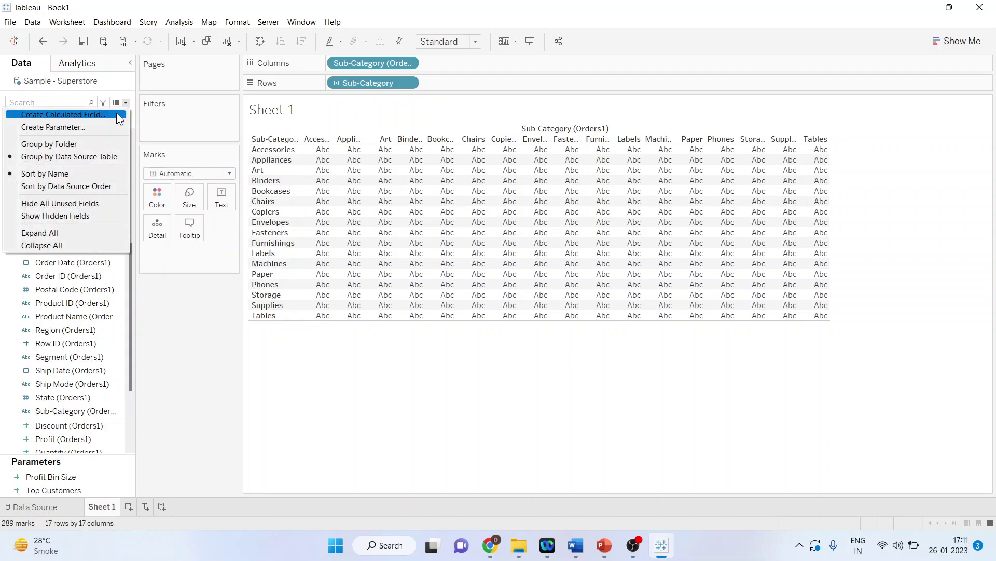
click(114, 113)
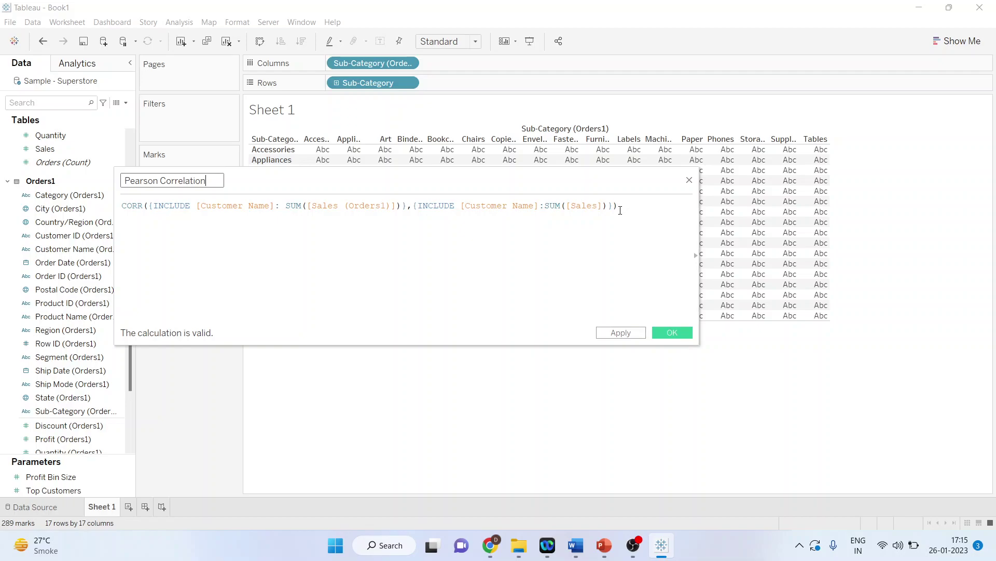
click(679, 335)
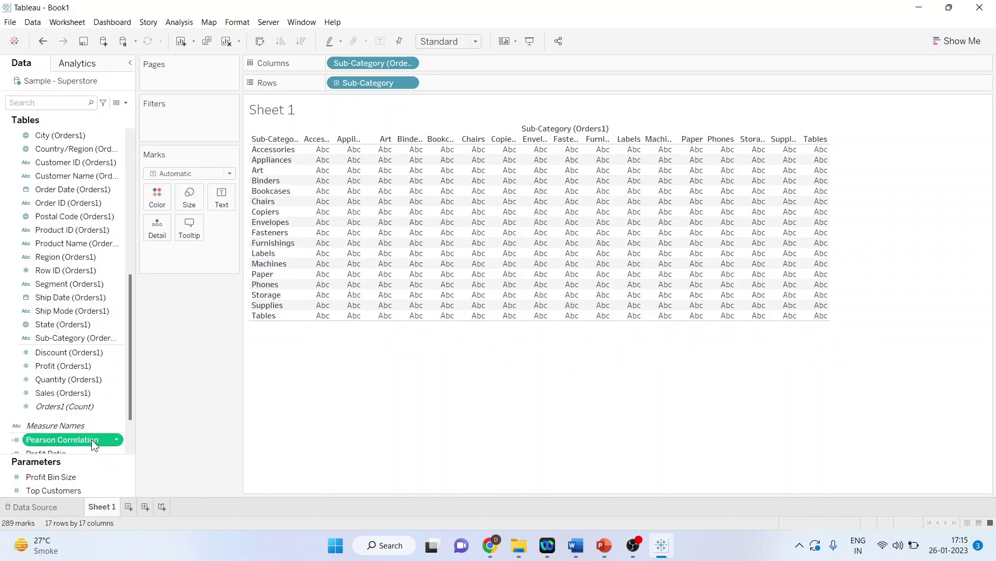
Show Pearson Correlation as text in each cell and colour cells by its value.
drag(88, 438, 484, 232)
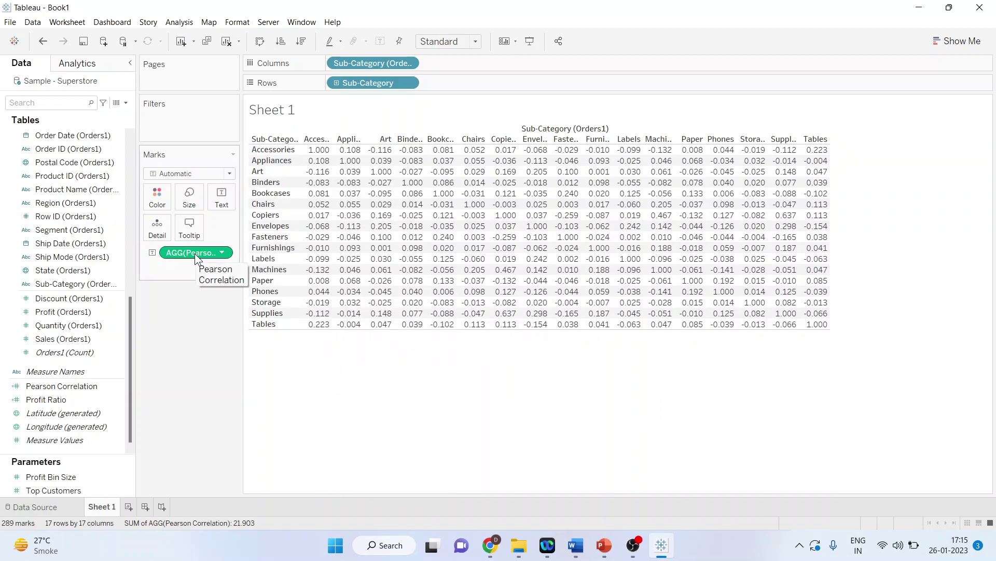
drag(195, 254, 156, 198)
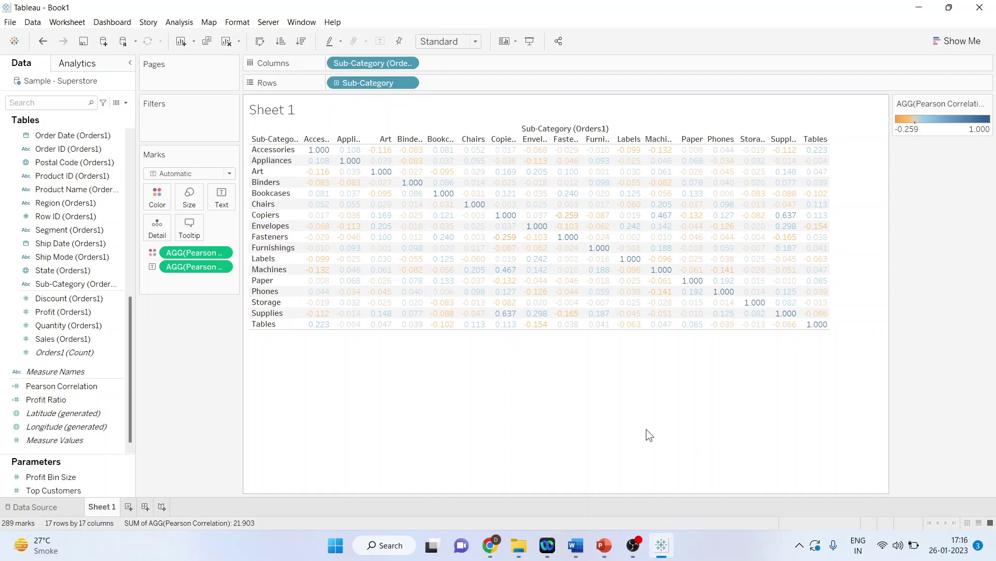
Convert the matrix to a highlight table via Show Me, then hide Show Me.
click(954, 43)
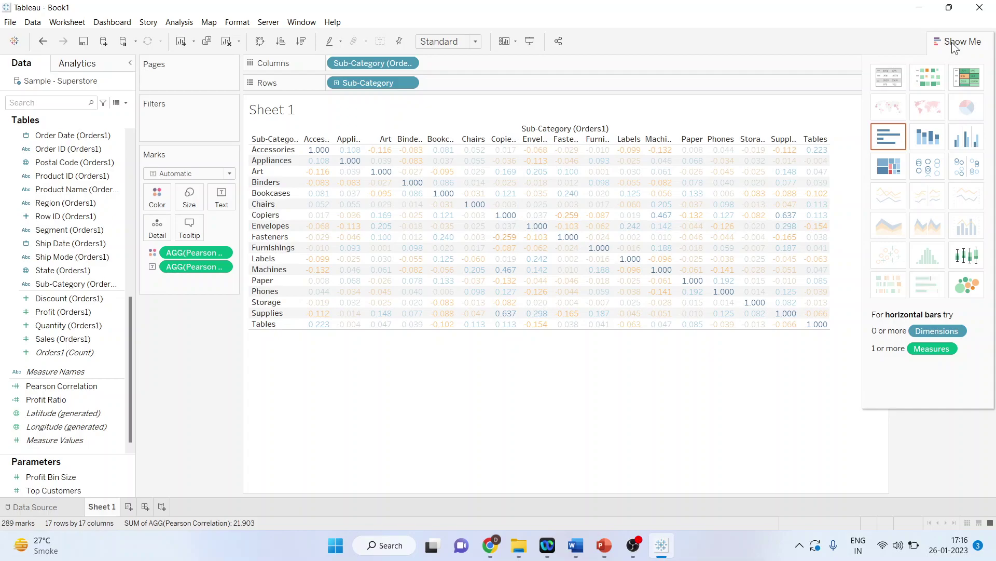
click(967, 77)
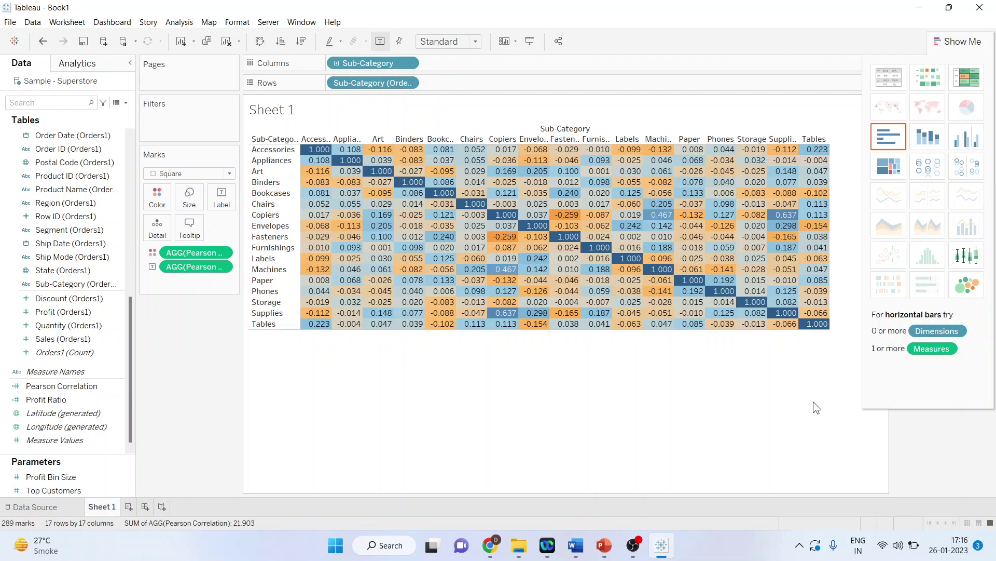
click(955, 42)
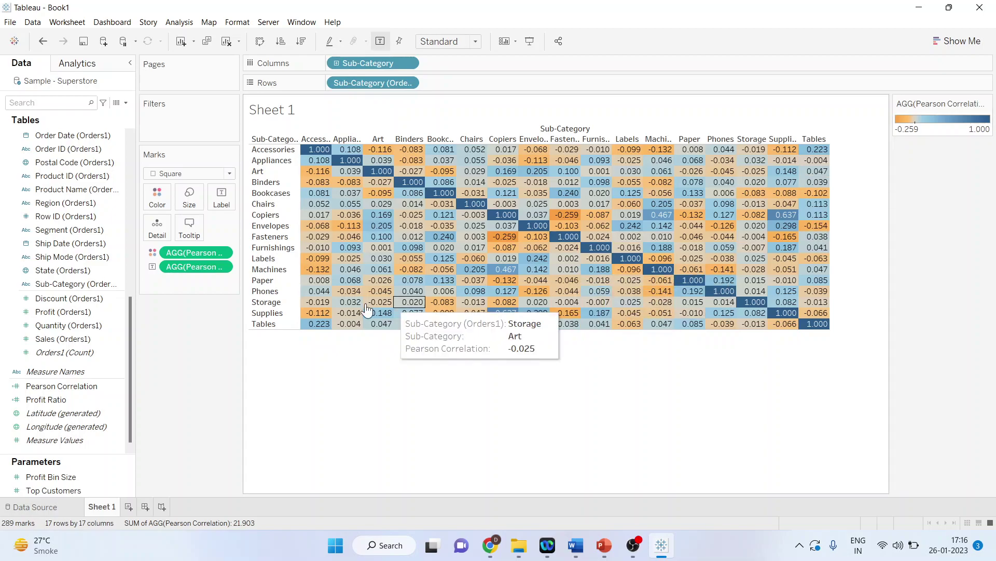
Apply the Red-Blue-White Diverging colour palette to the correlation cells.
click(161, 205)
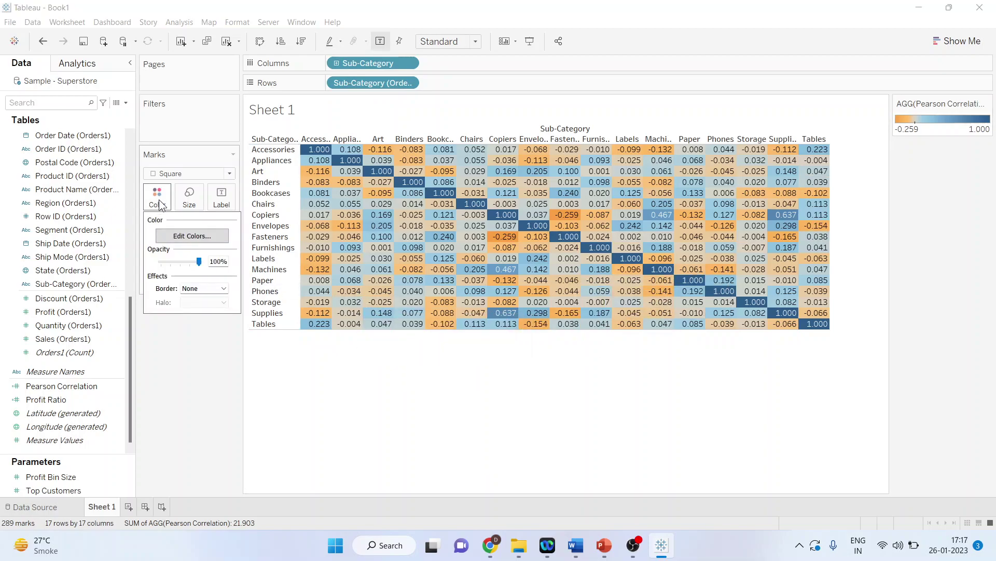
click(173, 238)
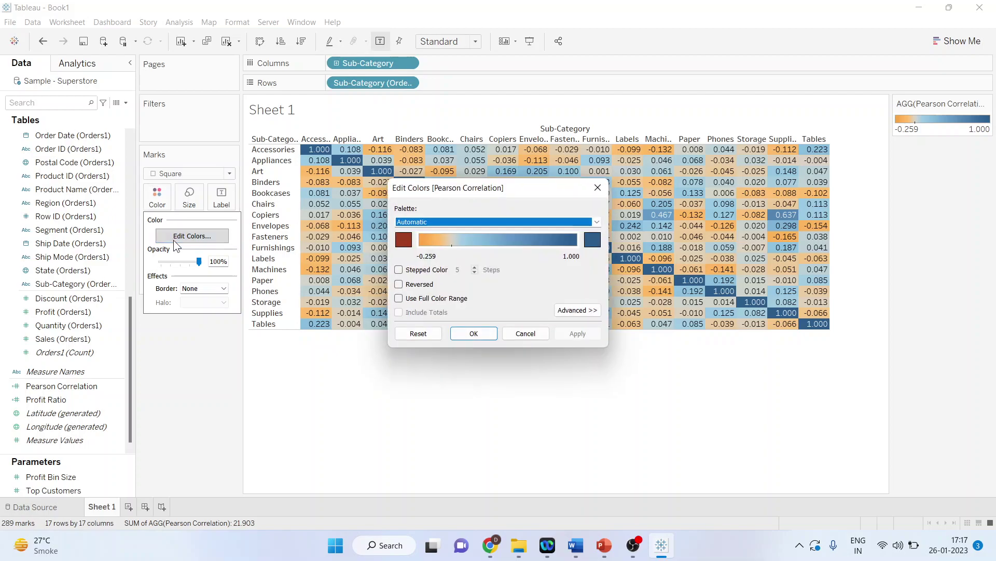
click(597, 222)
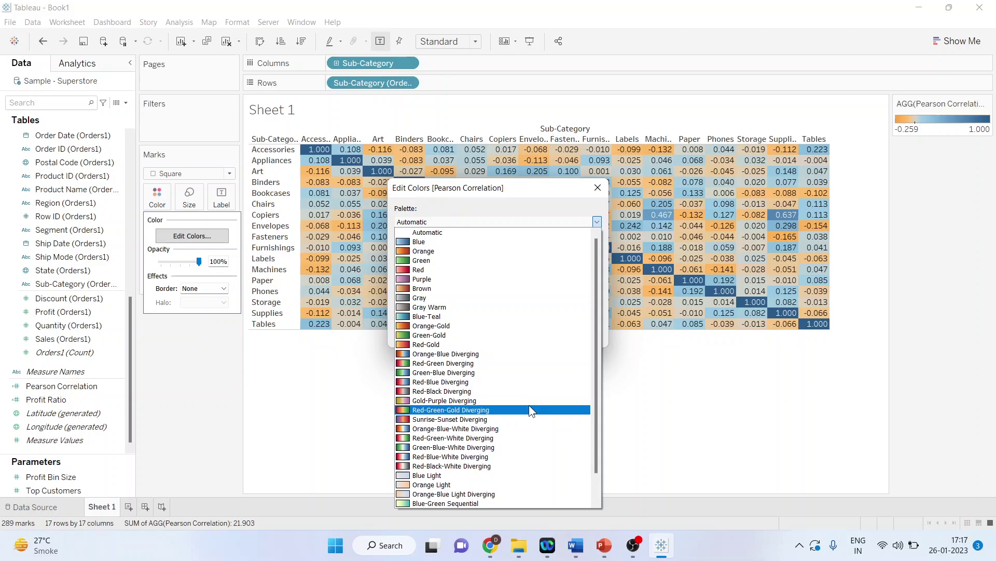
scroll(596, 362, down, 1)
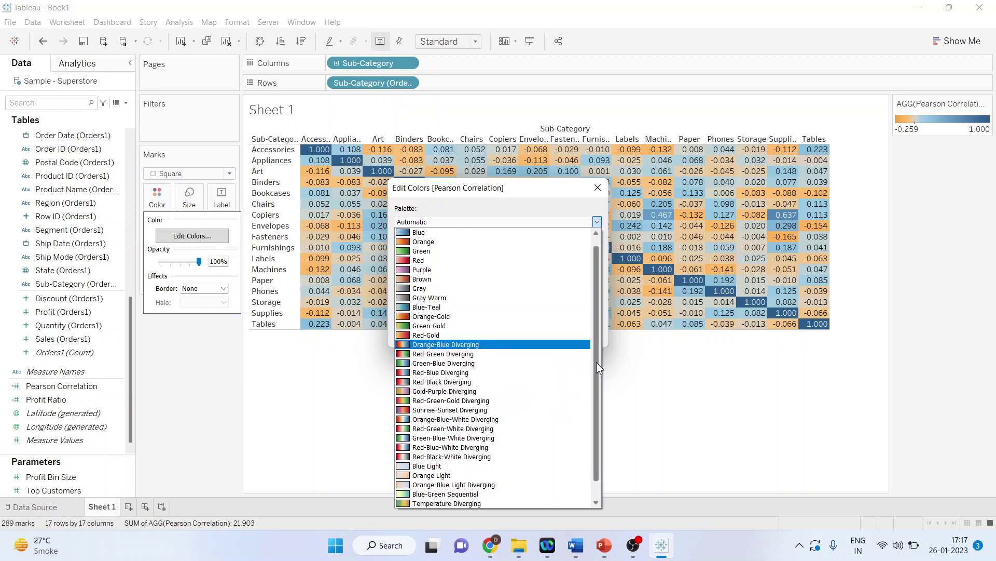
scroll(596, 362, down, 2)
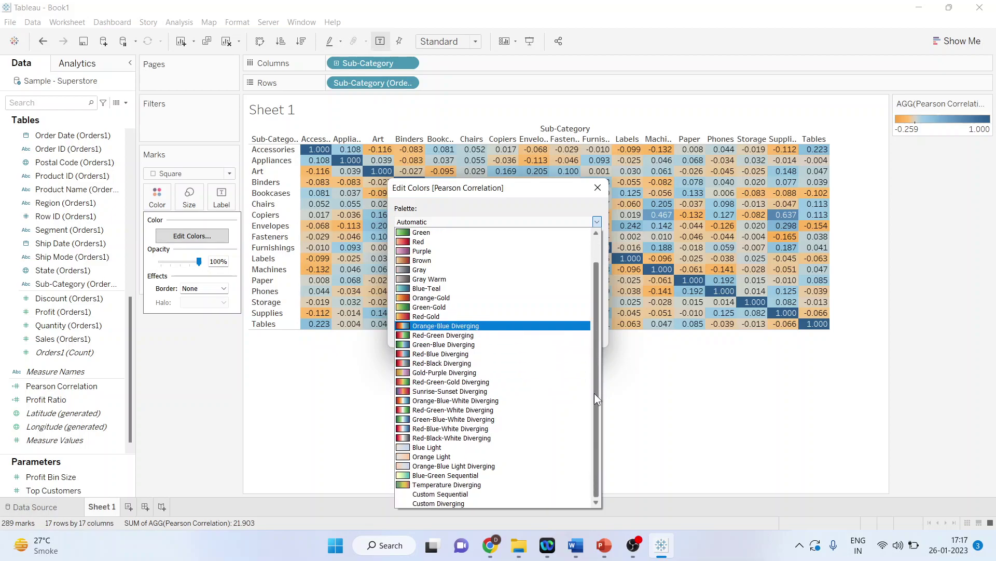
click(468, 429)
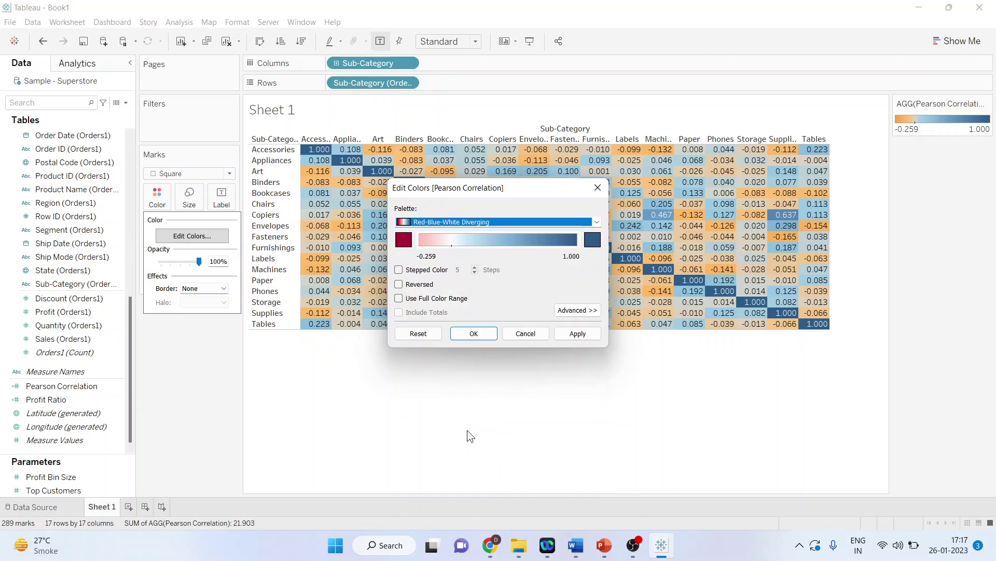
click(572, 335)
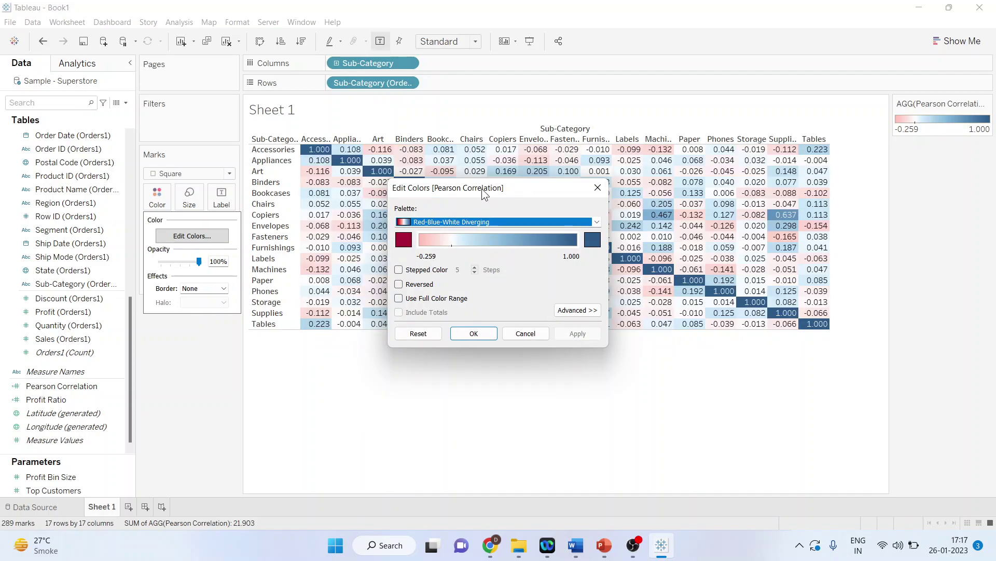
drag(485, 194, 604, 365)
Close the Edit Colors window to reveal the full highlight table.
click(716, 363)
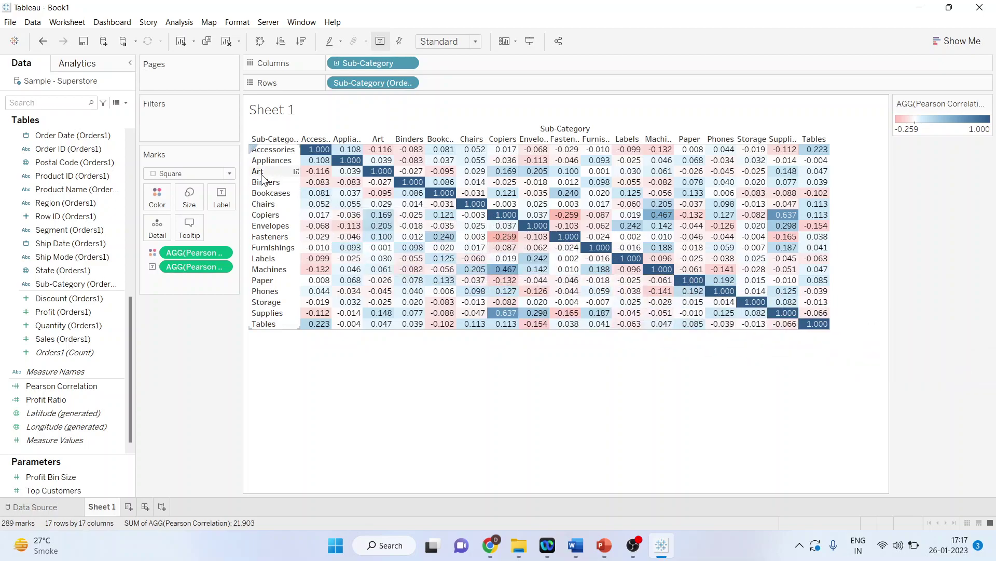
mouse_move(312, 191)
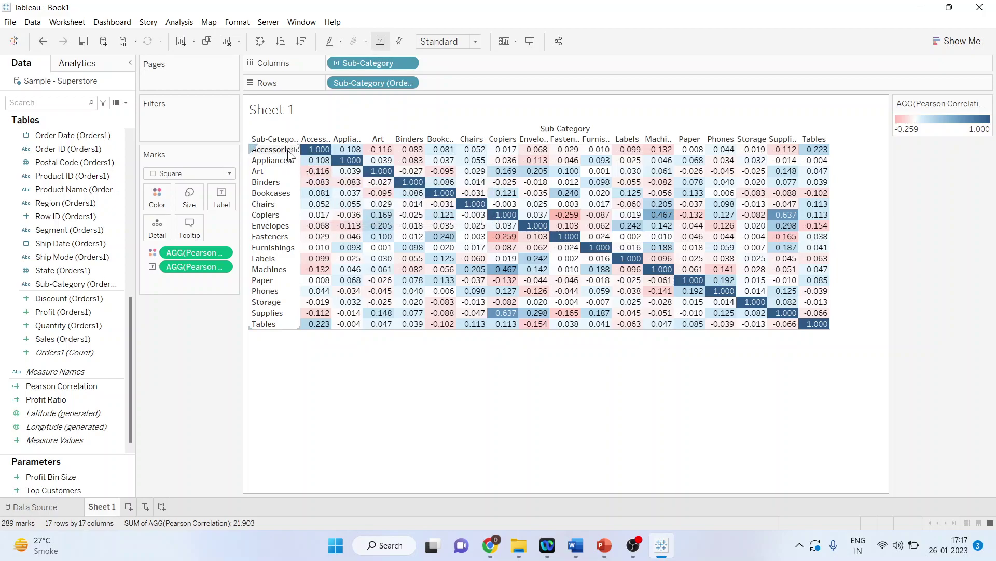
mouse_move(394, 166)
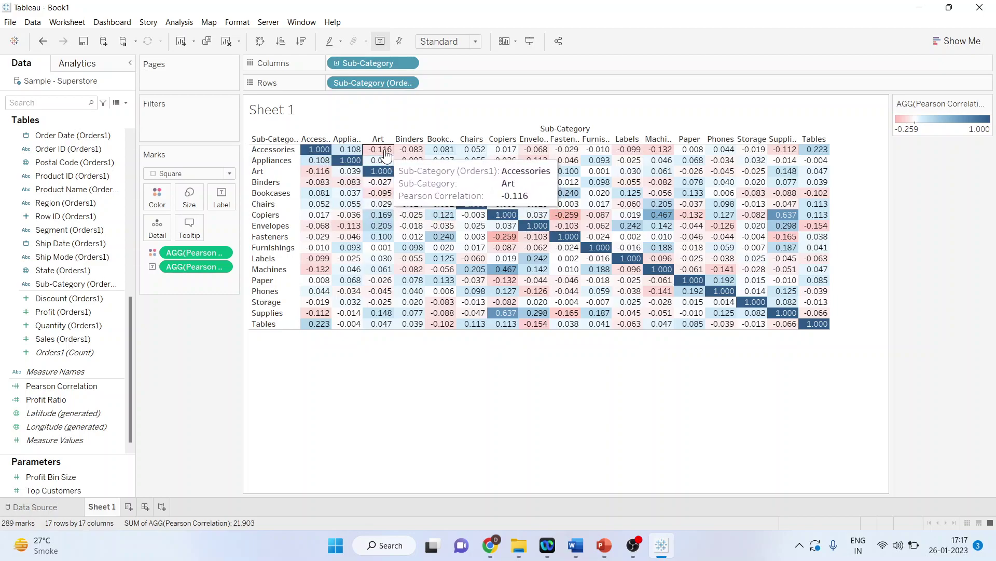
mouse_move(347, 155)
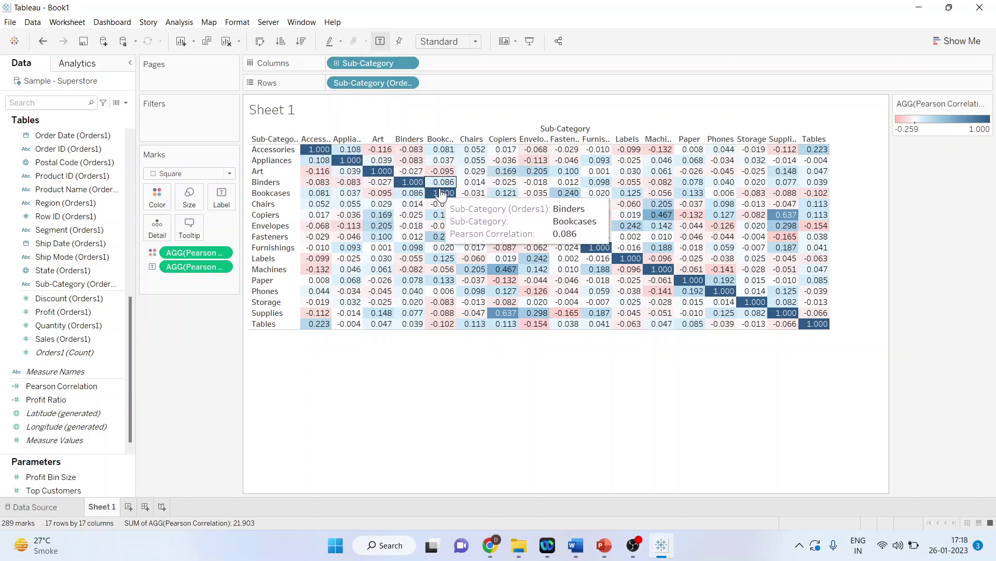
mouse_move(560, 229)
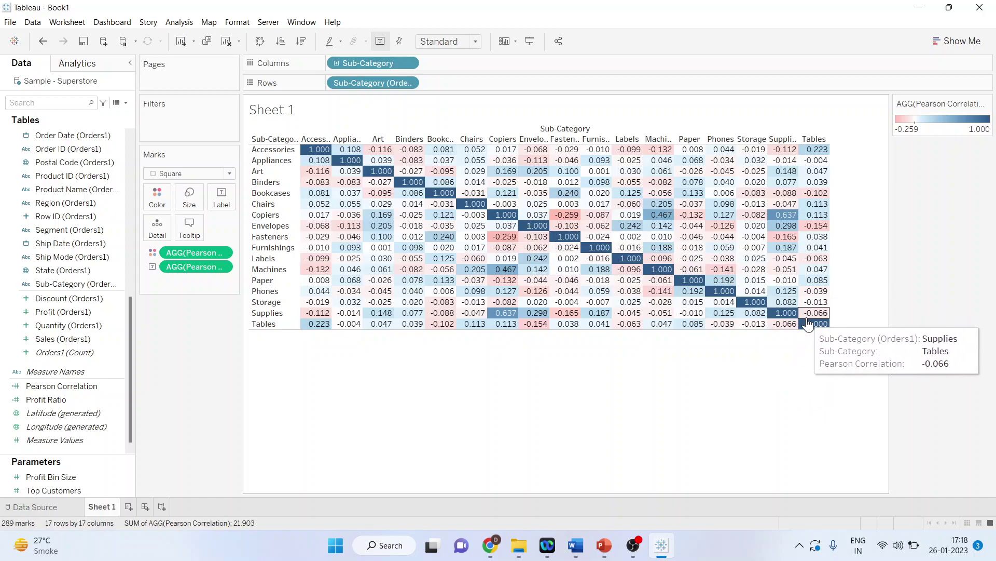
mouse_move(814, 327)
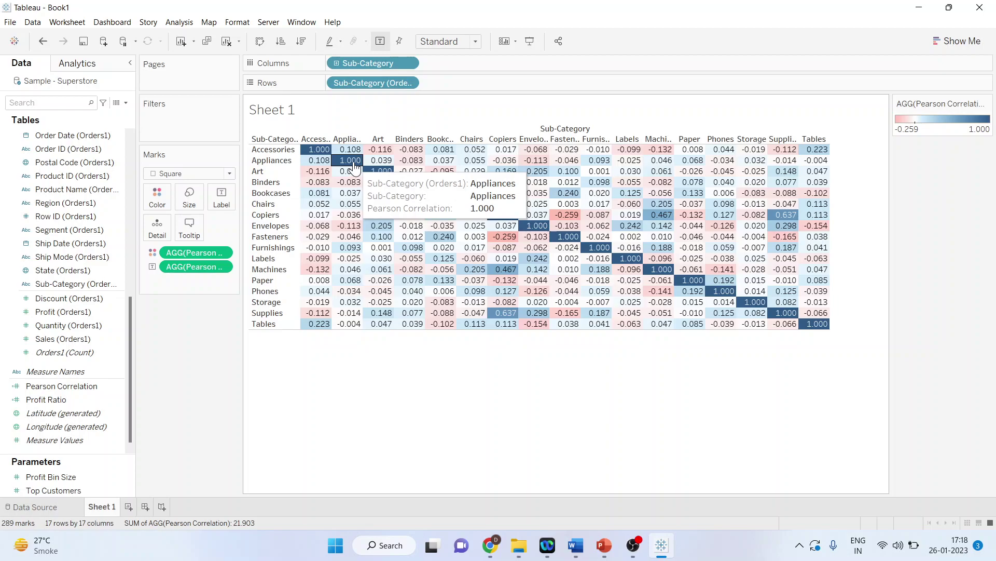
mouse_move(452, 201)
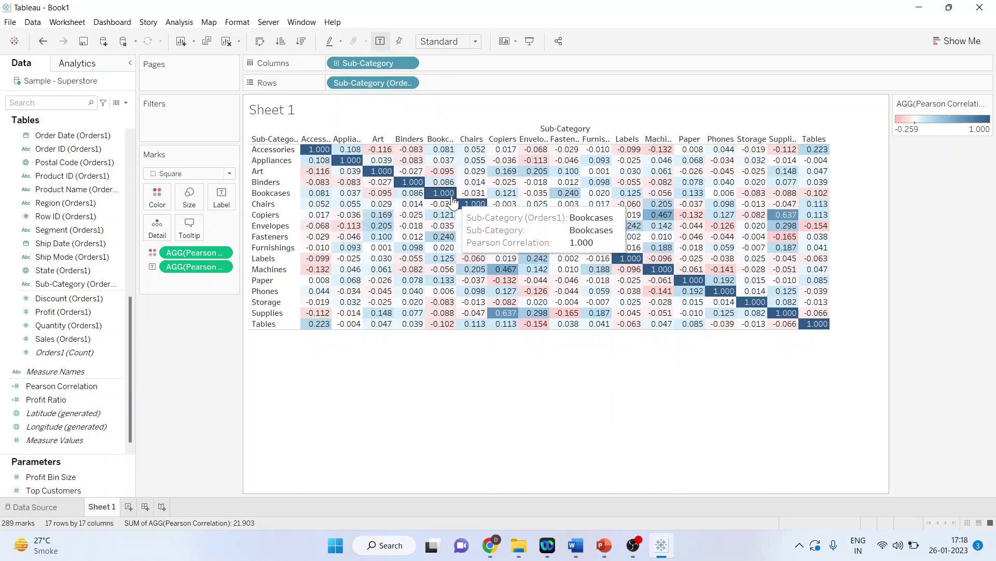
mouse_move(695, 283)
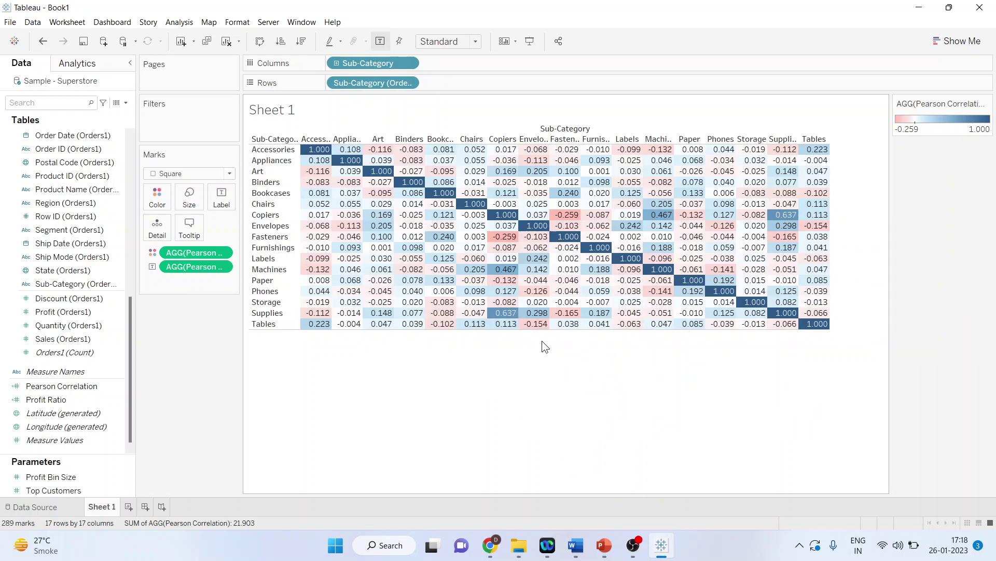
mouse_move(512, 318)
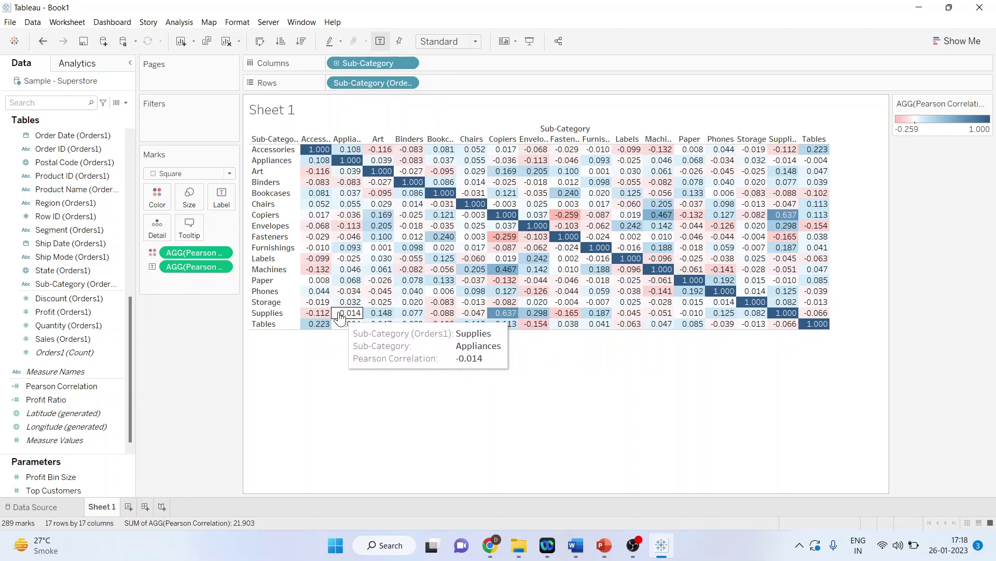
mouse_move(324, 316)
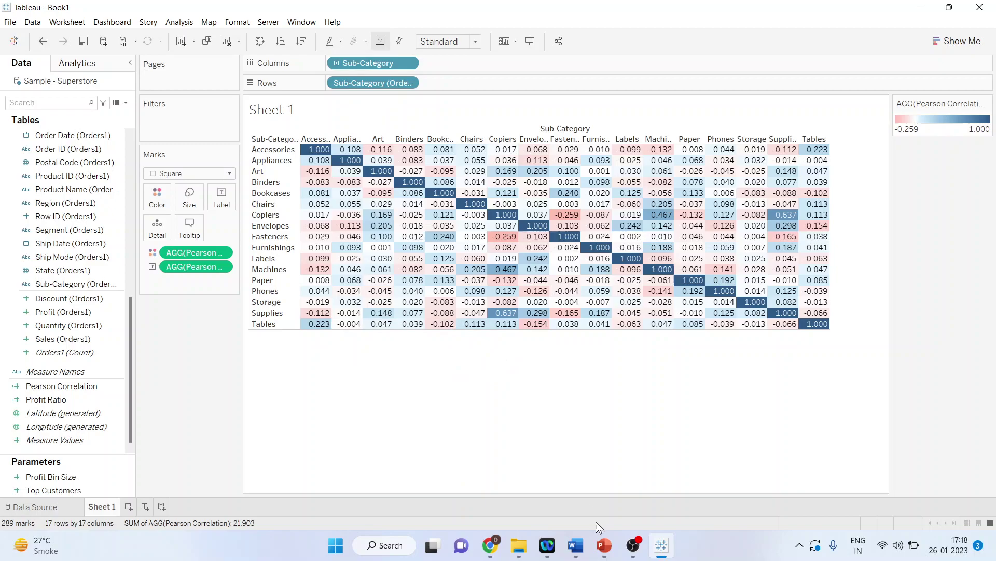
Bring PowerPoint forward and display slide 2, the Thank You slide.
click(604, 545)
click(105, 244)
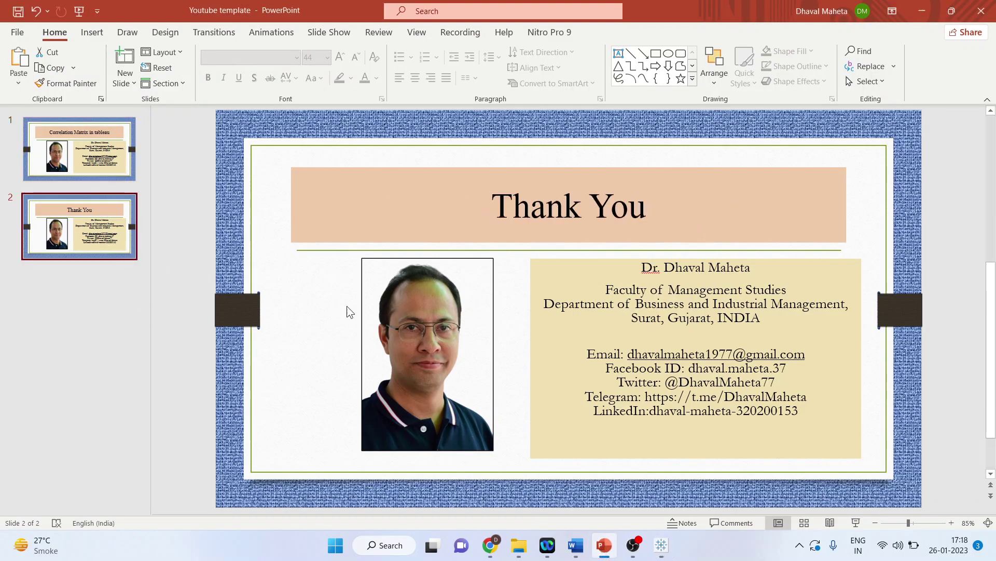